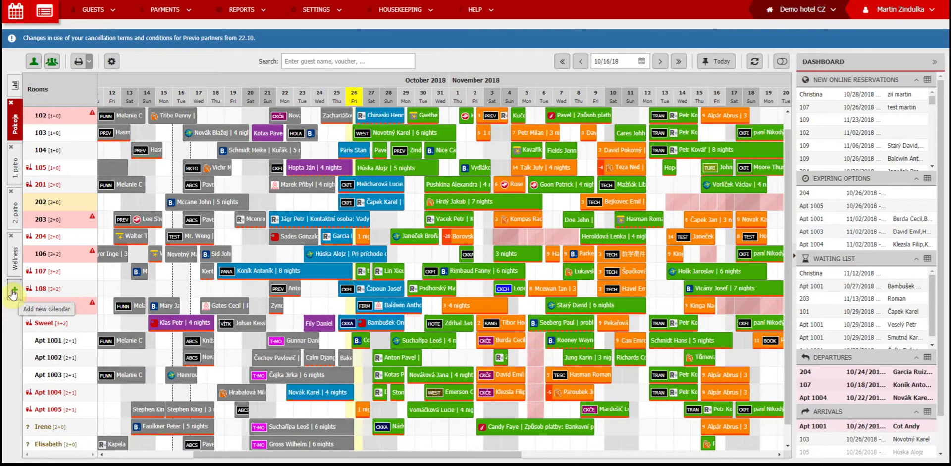
Add a new reservation calendar and rename it to 'New calendar'
left_click(13, 292)
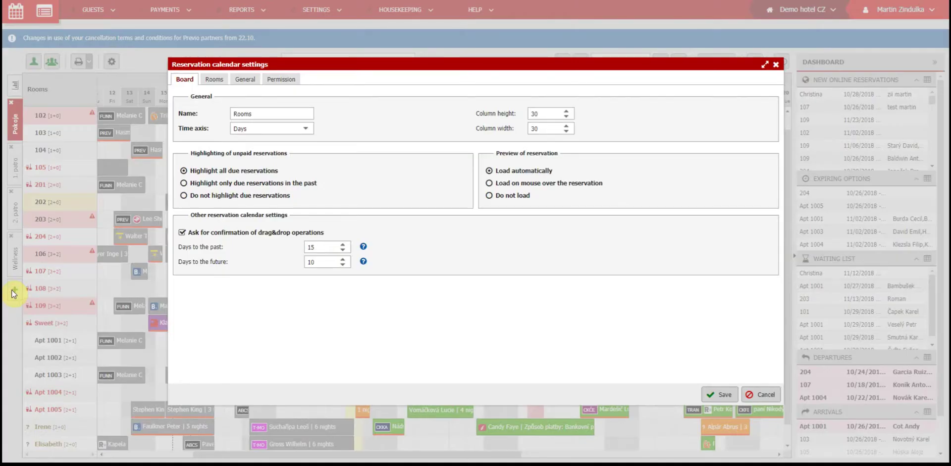
double_click(282, 114)
type("Ne")
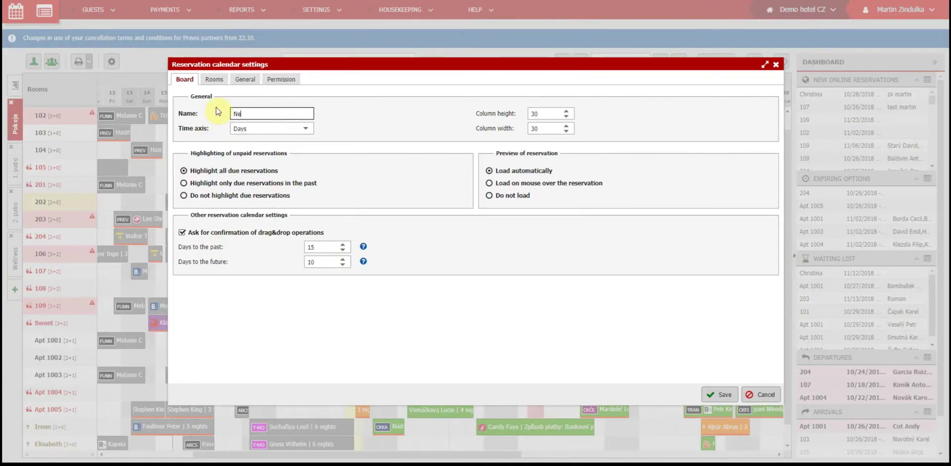
type("w calendar")
left_click(217, 109)
Keep Days as the time axis and set column height 35 and column width 25
left_click(299, 130)
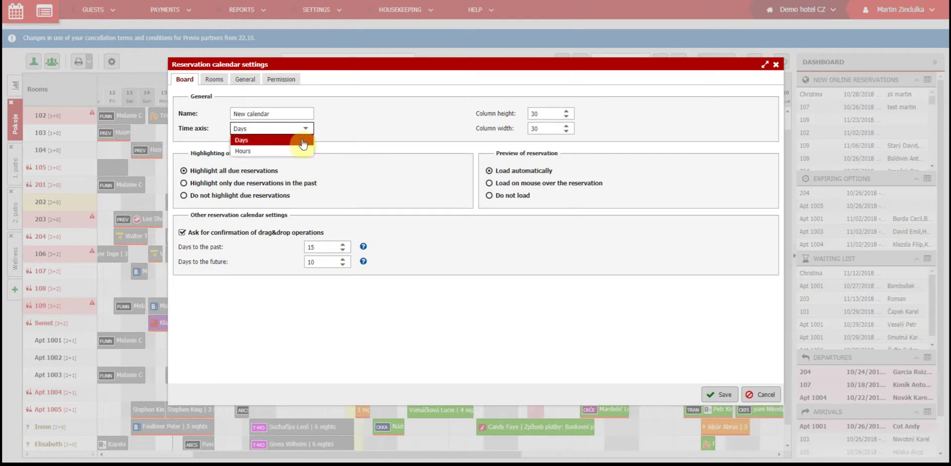
left_click(304, 144)
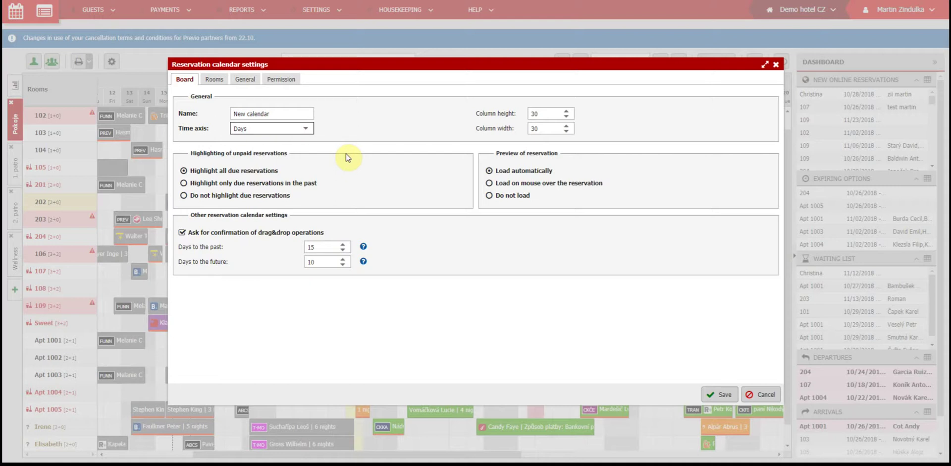
left_click(545, 114)
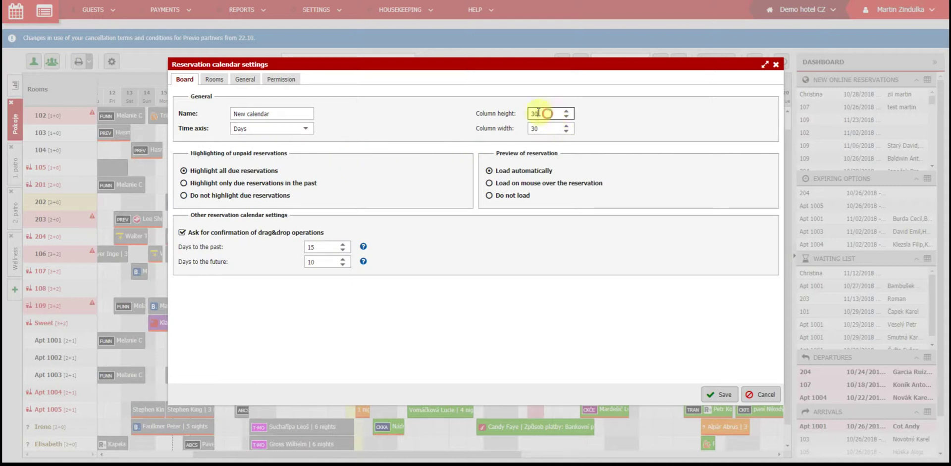
key("BackSpace")
type("5")
double_click(537, 128)
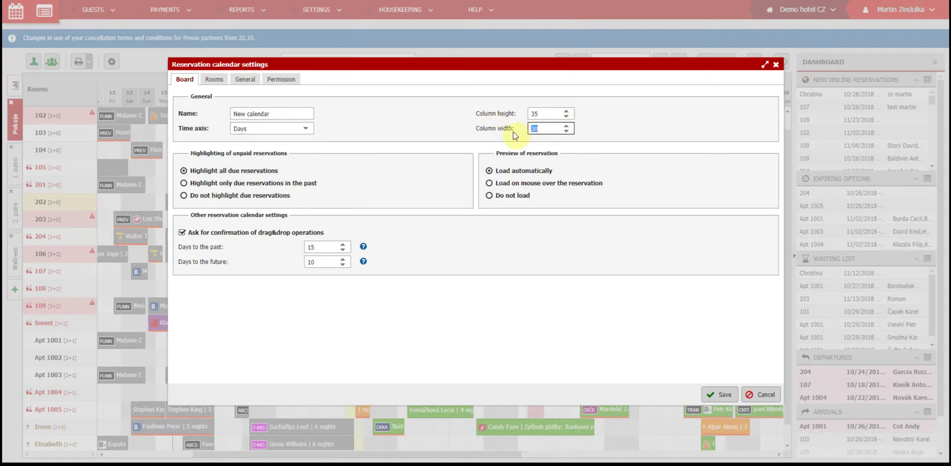
type("25")
left_click(418, 127)
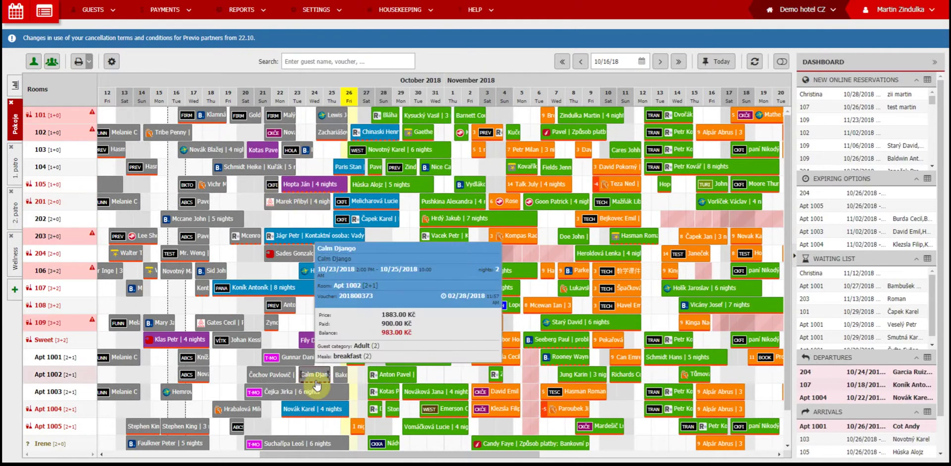
mouse_move(274, 395)
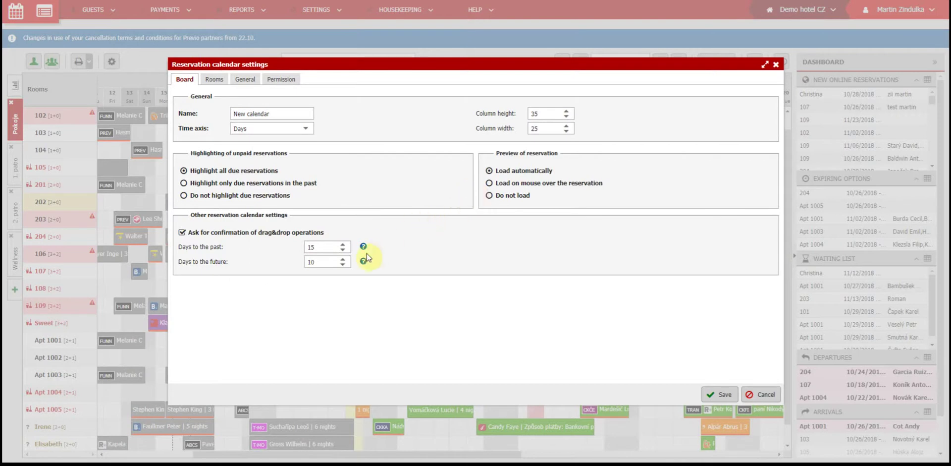
Set days to the past to 13 and stop asking to confirm drag-and-drop operations
left_click(343, 251)
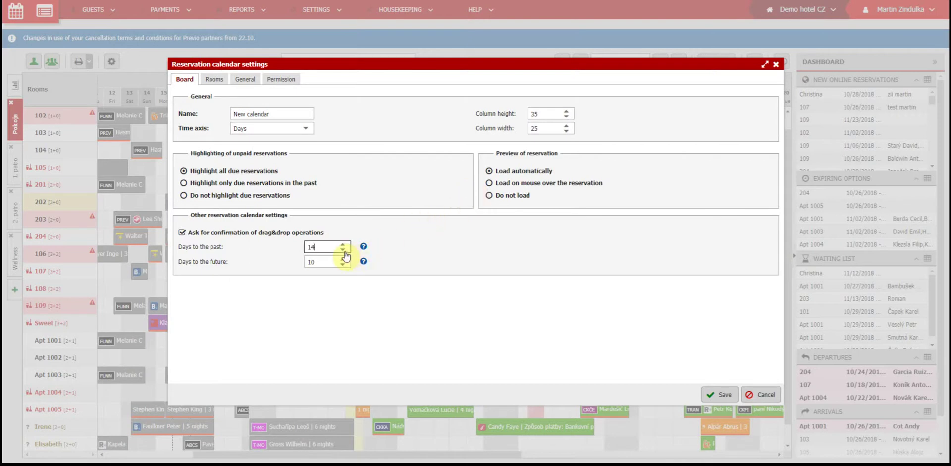
left_click(343, 251)
left_click(286, 236)
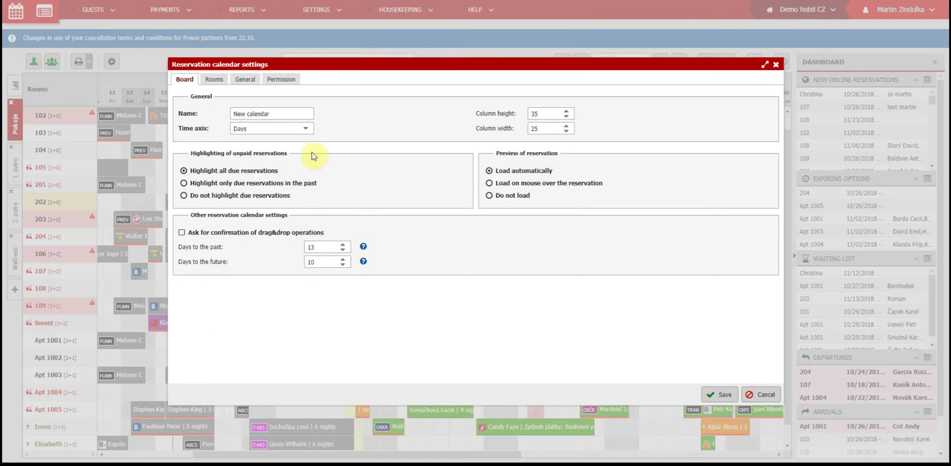
left_click(218, 83)
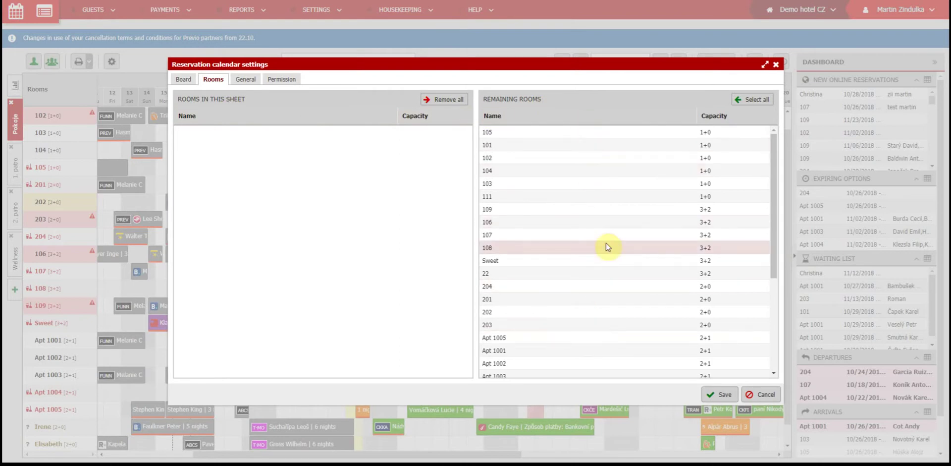
Add the nine rooms from 105 to 107, plus rooms 202 and Apt 1002, to the calendar
left_click(566, 132)
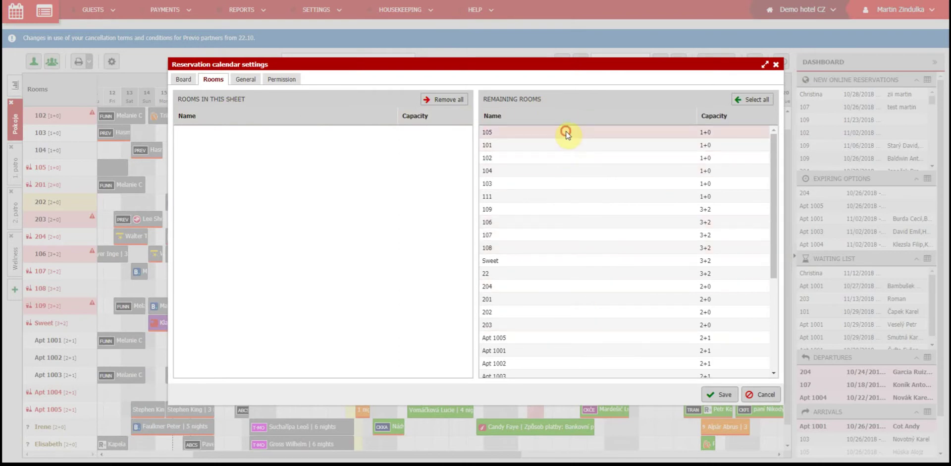
left_click_drag(567, 132, 586, 233)
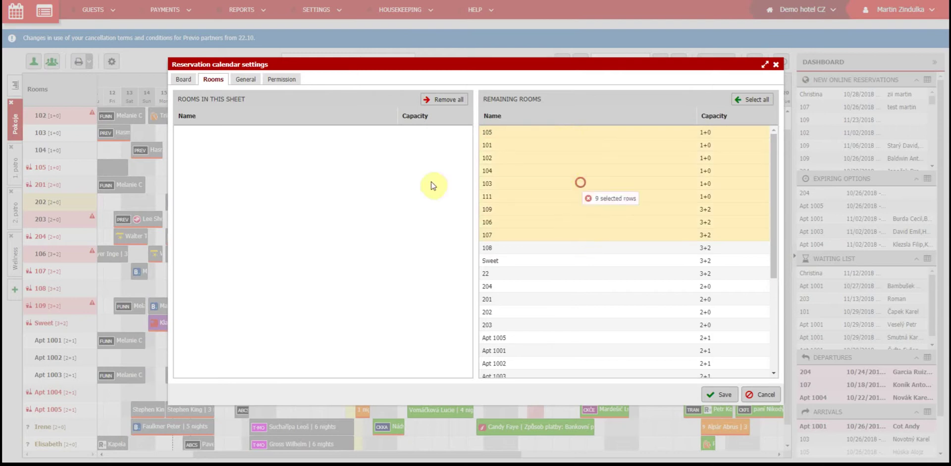
left_click_drag(431, 185, 347, 184)
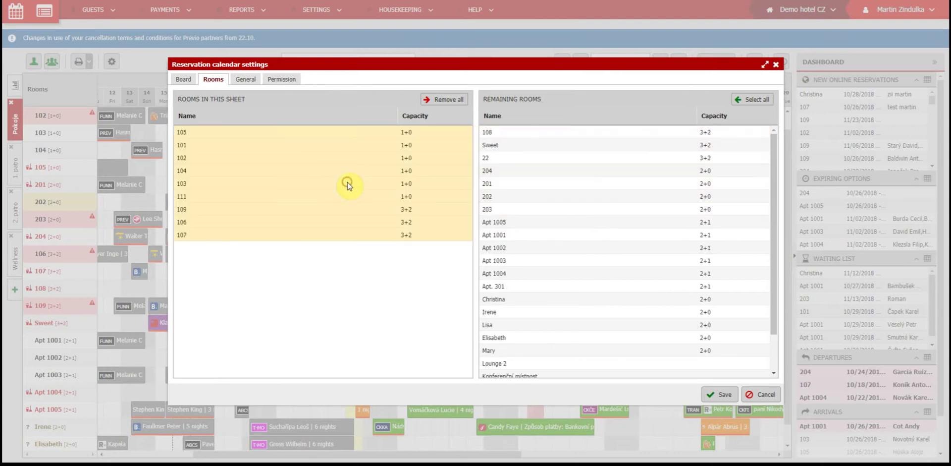
left_click(587, 196)
left_click(560, 242, "ctrl")
left_click_drag(546, 201, 304, 281)
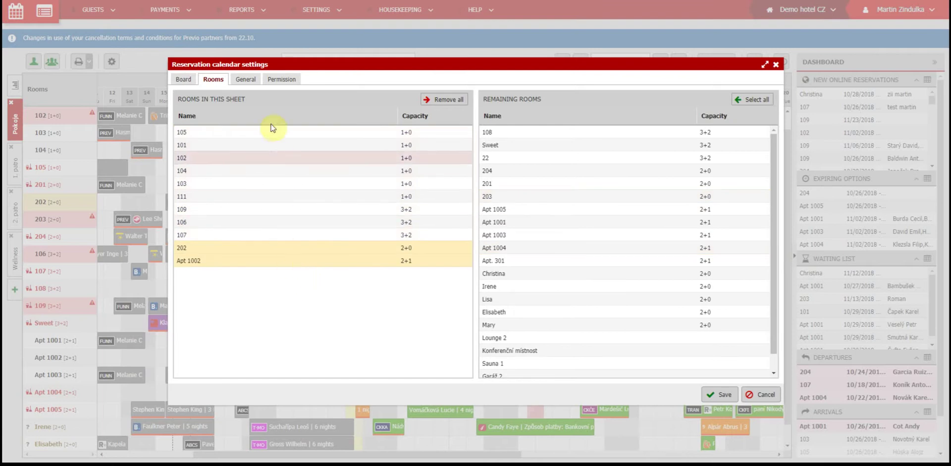
left_click(250, 81)
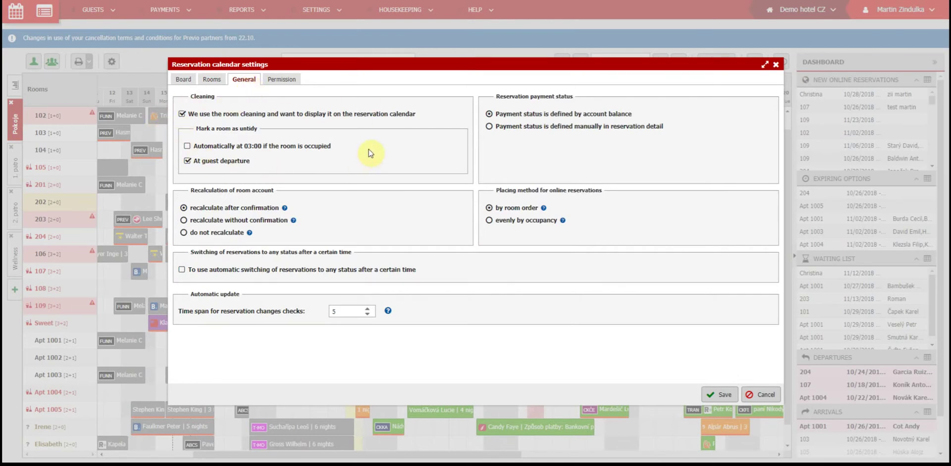
Enable automatic untidy marking at 03:00 for occupied rooms and review the recalculation help notes
left_click(301, 146)
mouse_move(285, 208)
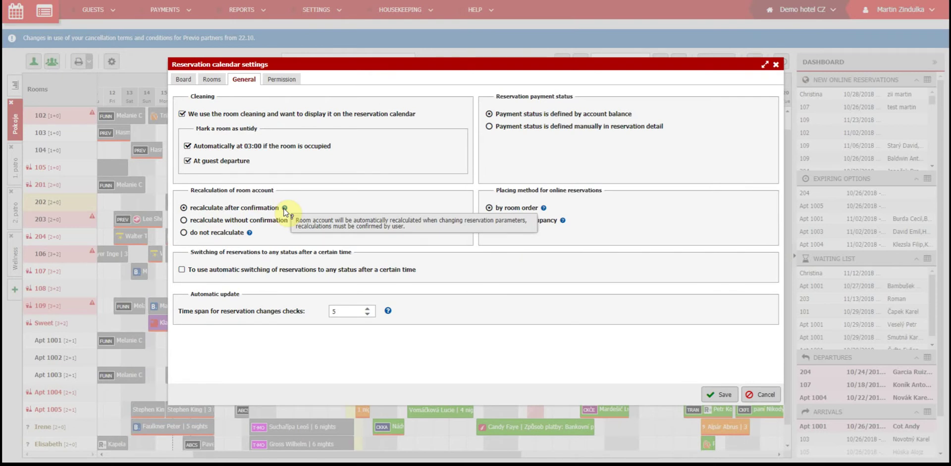
mouse_move(292, 224)
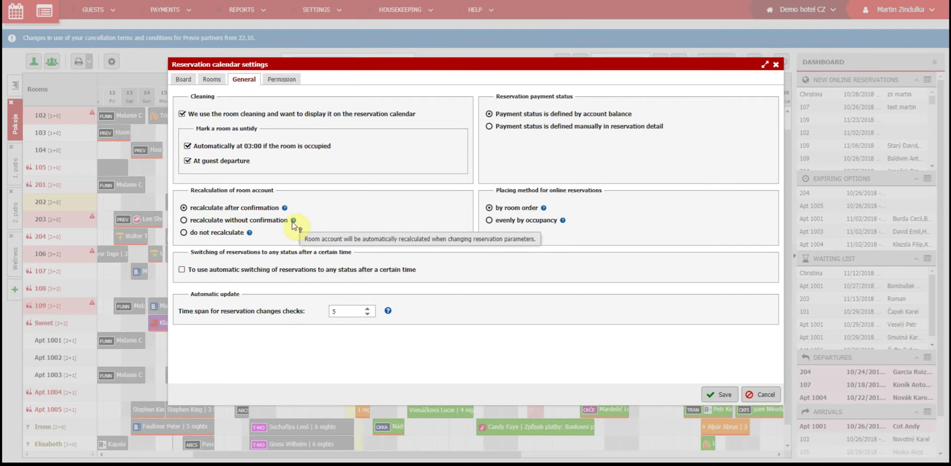
mouse_move(249, 234)
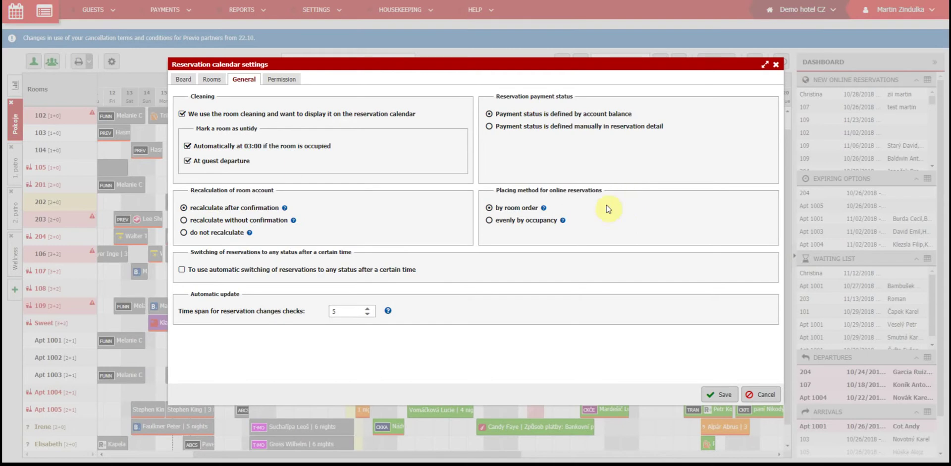
mouse_move(564, 221)
Auto-cancel reservations not checked in 5 hours after arrival; set the change-check time span to 7
left_click(336, 269)
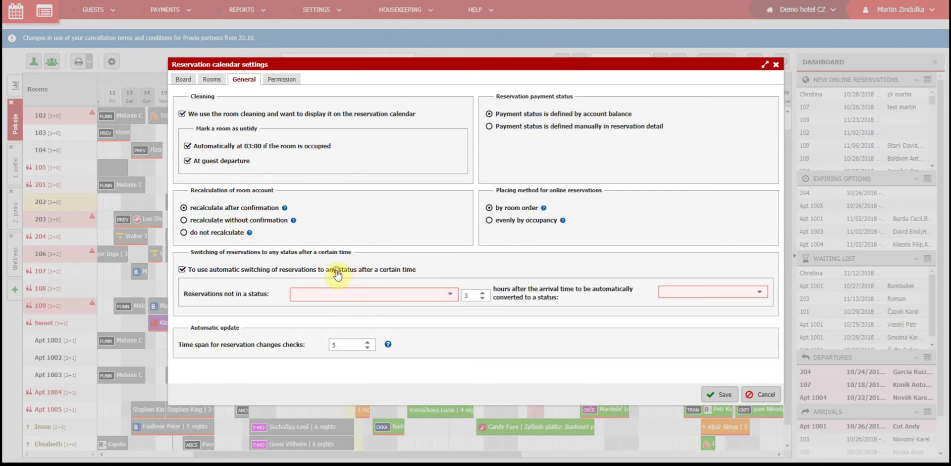
left_click(450, 294)
left_click(429, 329)
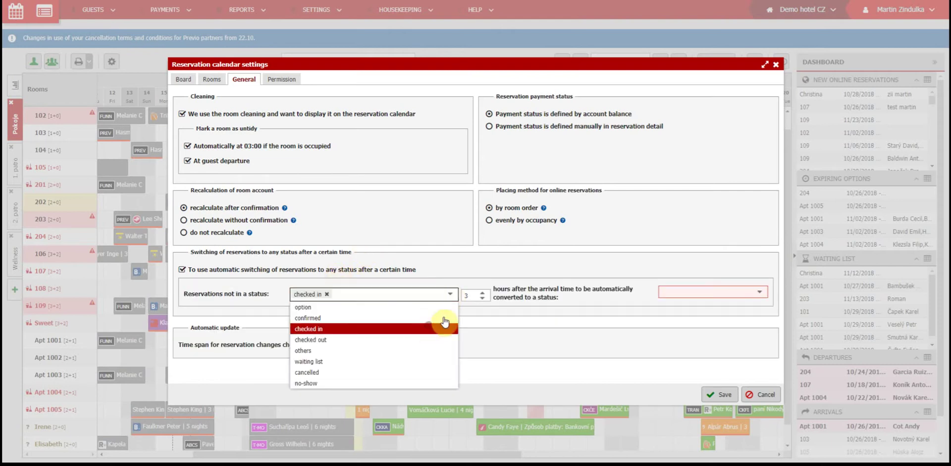
left_click(482, 292)
left_click(482, 292)
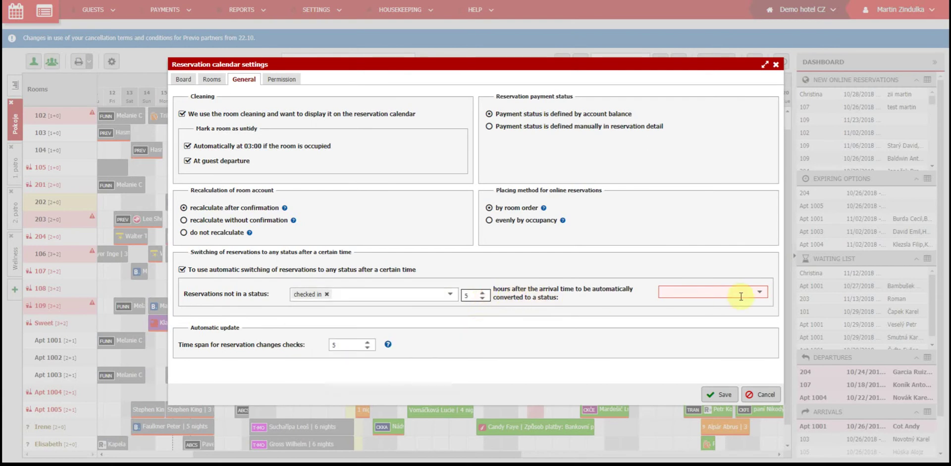
left_click(759, 292)
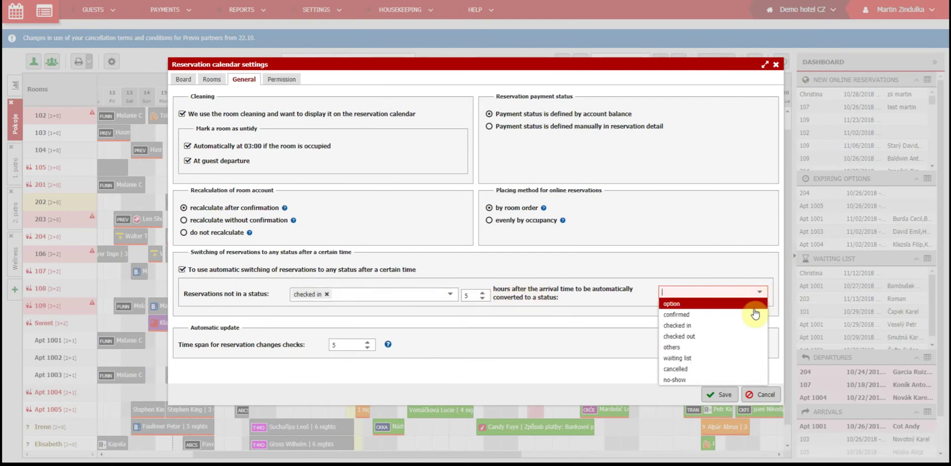
left_click(727, 372)
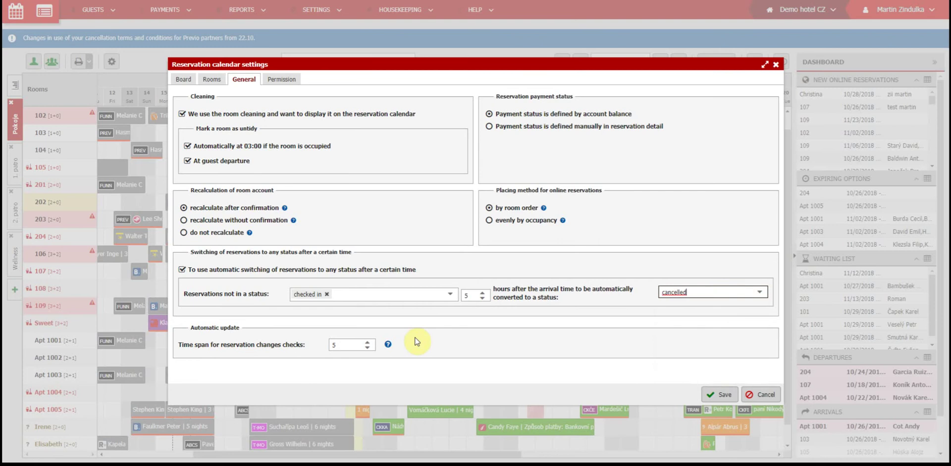
left_click(366, 341)
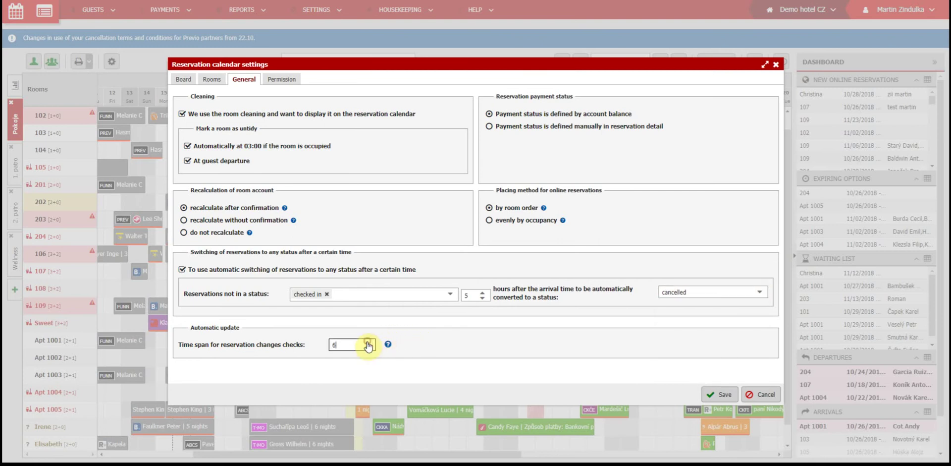
left_click(367, 341)
mouse_move(388, 348)
On the Permission tab, revoke calendar visibility for the first three listed users
left_click(283, 83)
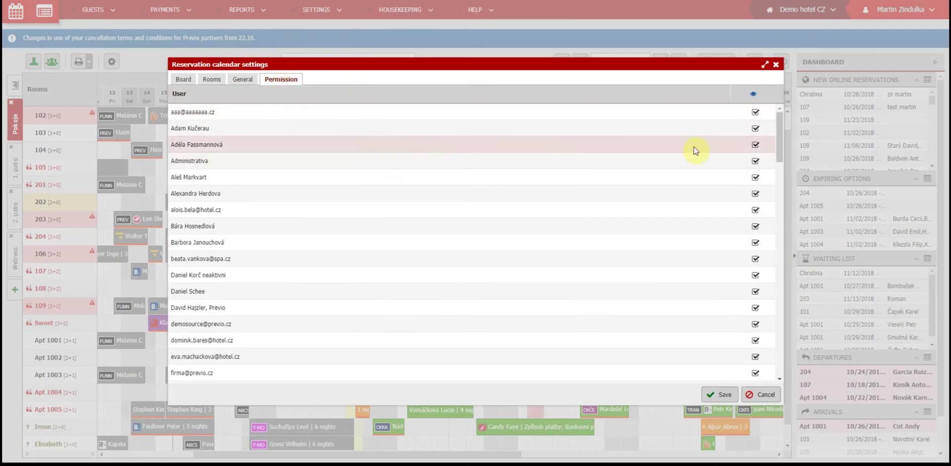
left_click(755, 145)
left_click(755, 128)
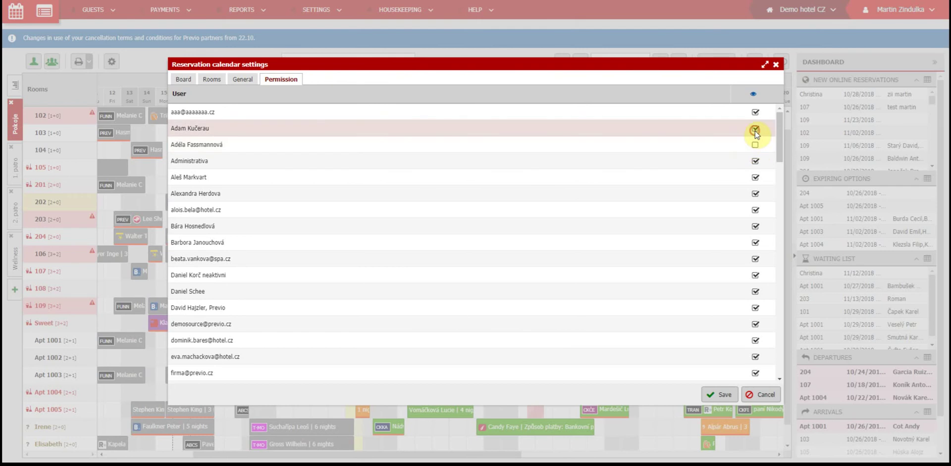
left_click(755, 113)
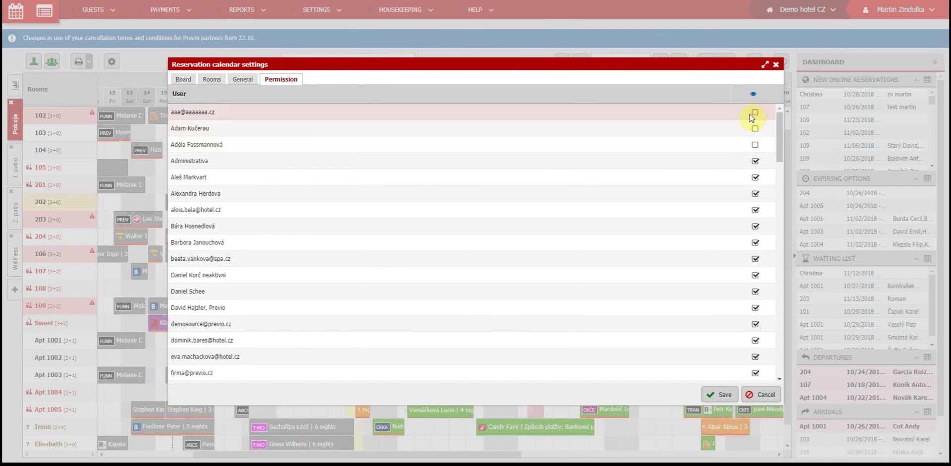
Save the calendar settings and move the New calendar tab to the top above Pokoje
left_click(725, 394)
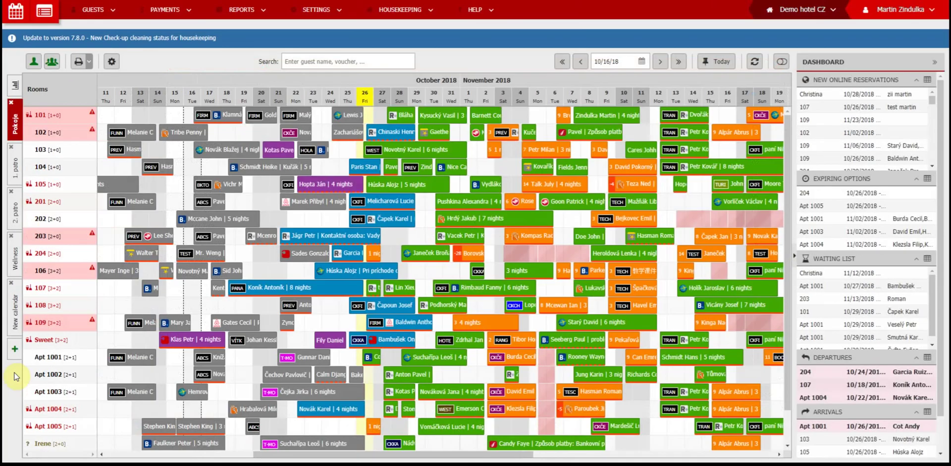
left_click(15, 325)
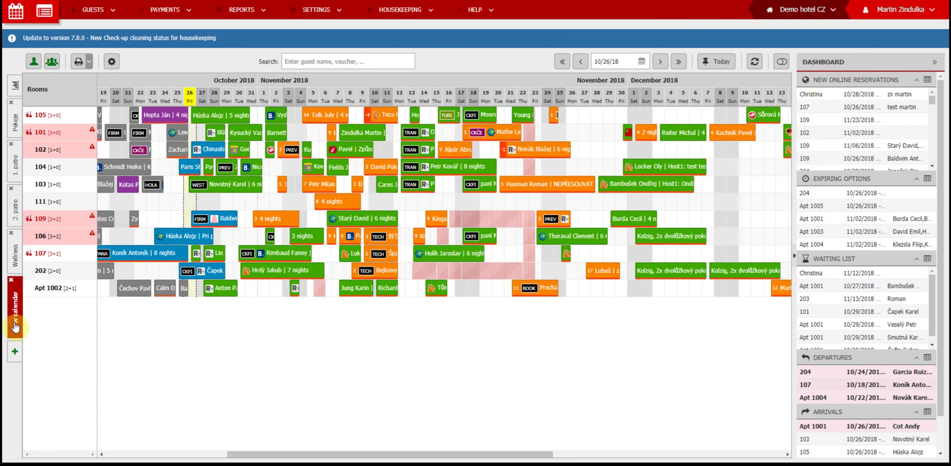
left_click_drag(14, 325, 17, 178)
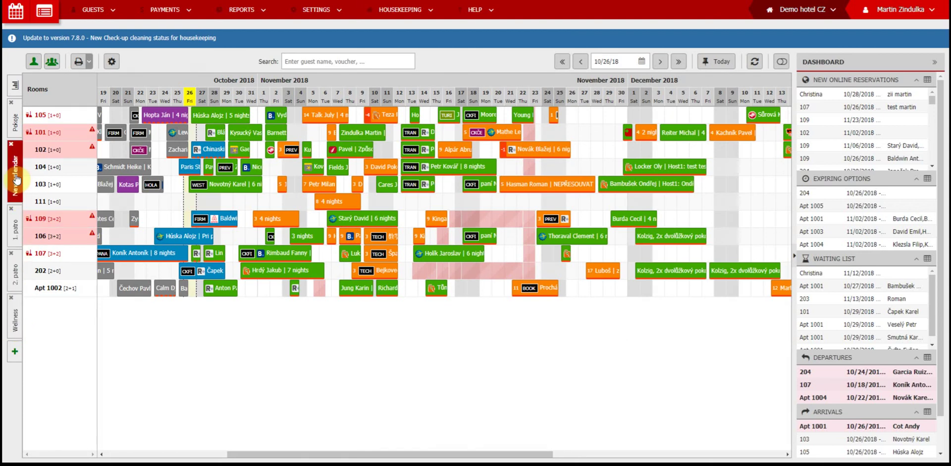